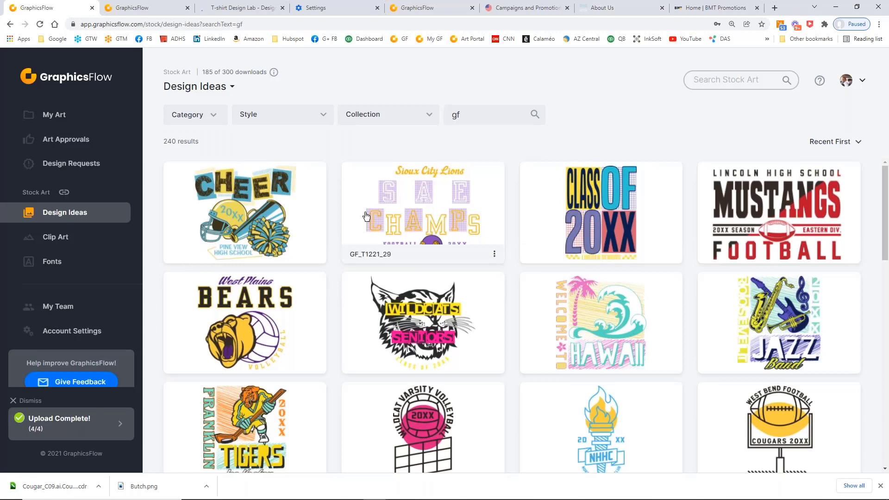
Check the Collection filter's options for the design ideas and dismiss the completed upload notice
click(428, 117)
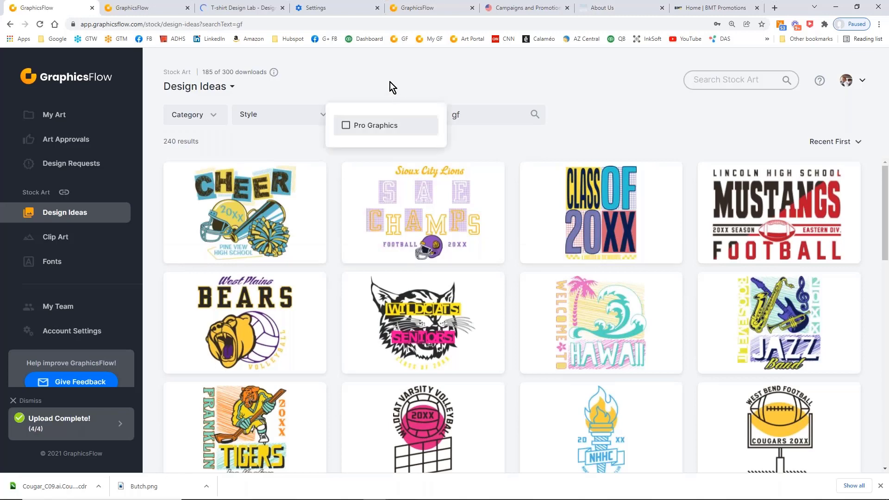
click(375, 72)
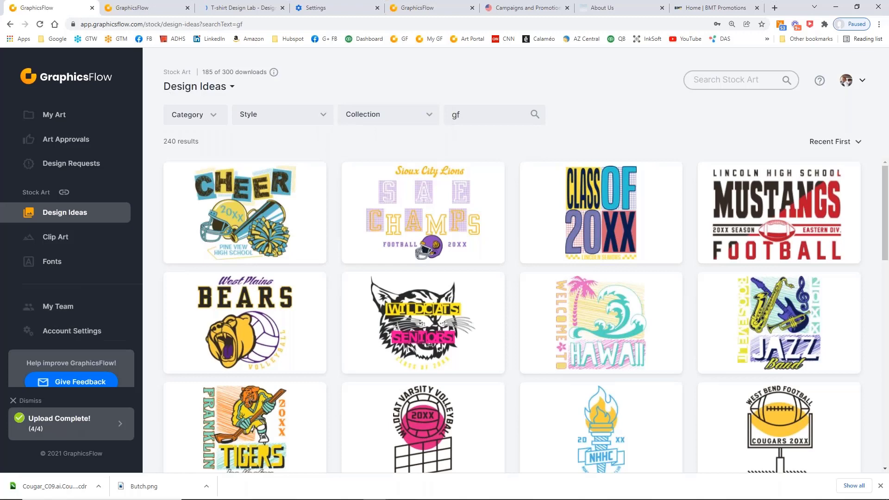
click(13, 401)
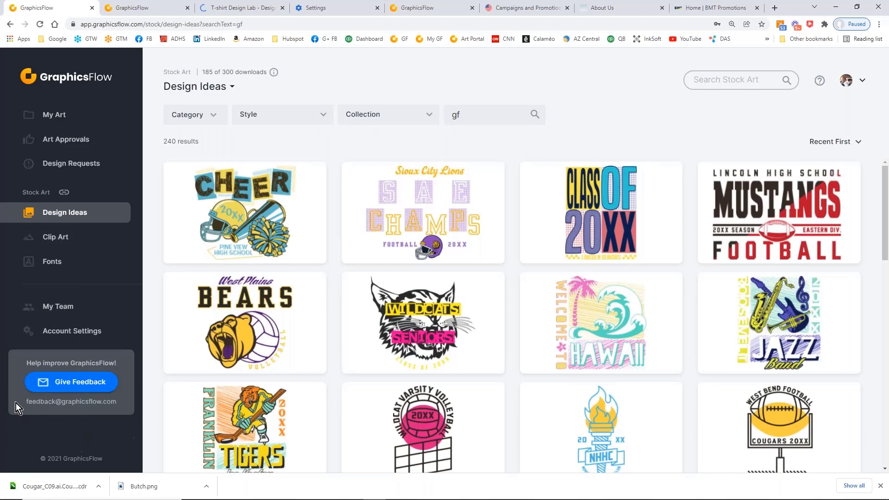
Open the account settings and look over the Art Portal settings and the organization profile
click(65, 336)
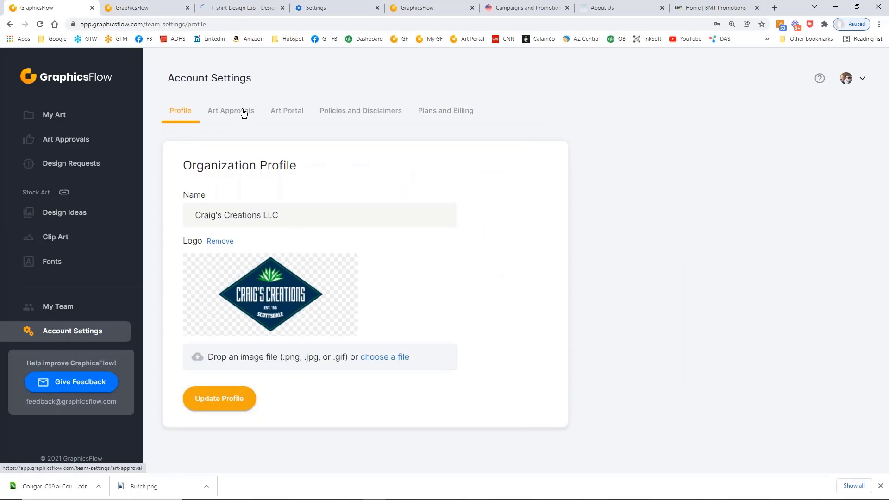
click(285, 112)
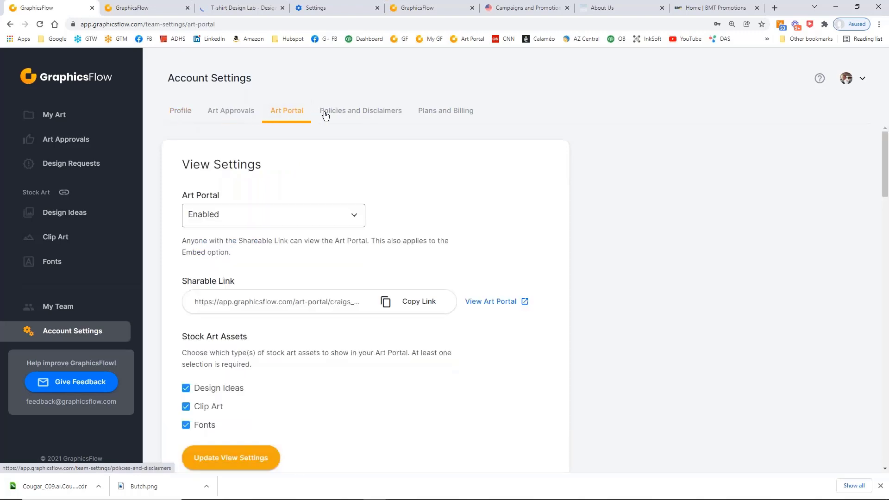
click(183, 113)
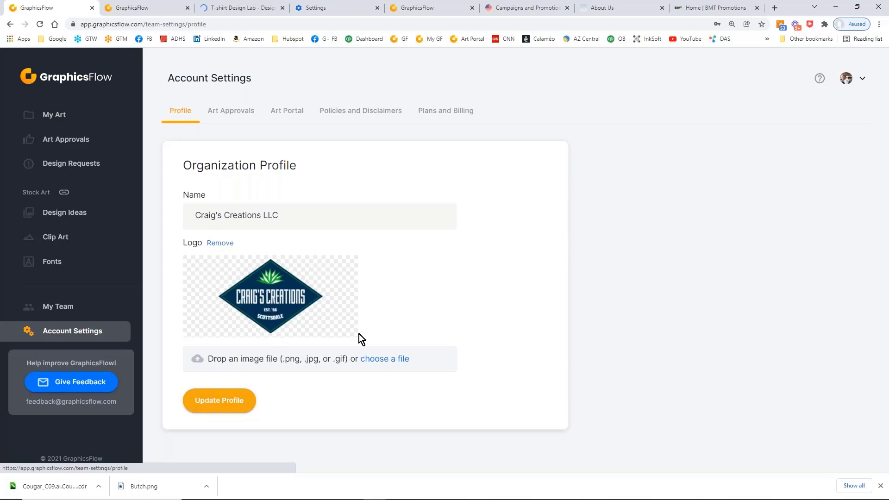
Change the default watermark text for art approvals to "Copyright 2021 Craig's Creations"
click(243, 112)
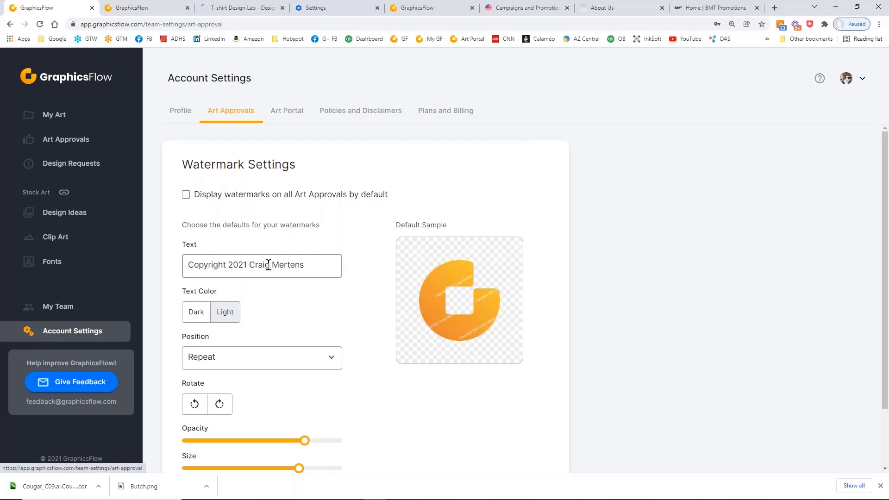
drag(250, 266, 323, 263)
text(Cra)
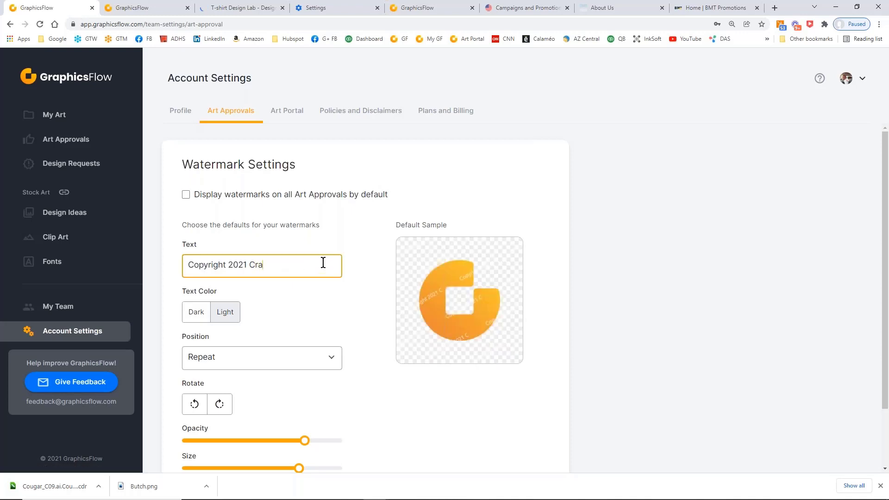
text(ig's Creations)
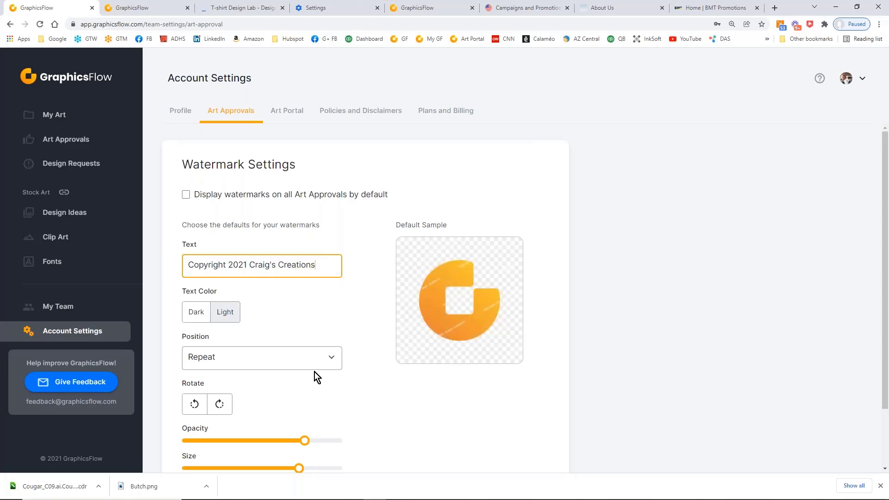
Increase the watermark's size, lower its opacity somewhat, and save it as the default watermark
scroll(315, 371, down, 2)
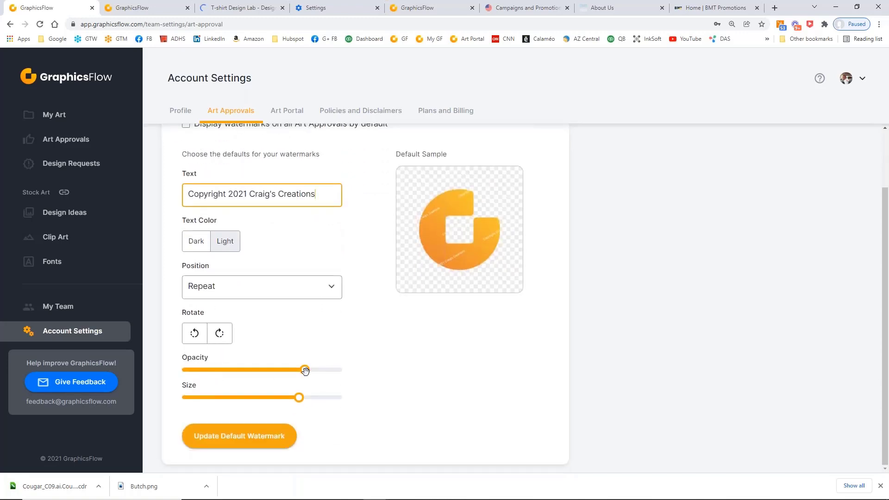
click(299, 398)
drag(299, 398, 315, 398)
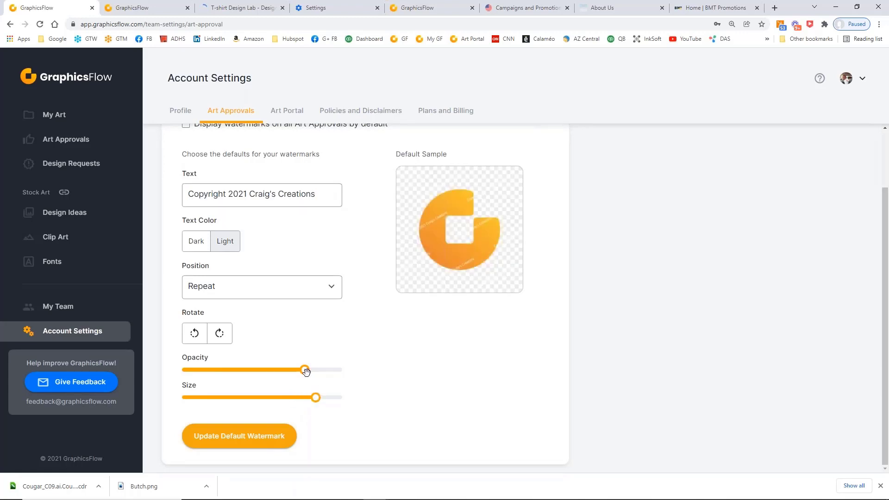
drag(305, 369, 286, 369)
click(224, 443)
Check the logo in the organization profile and enlarge the Art Portal's logo size to 300px
click(183, 112)
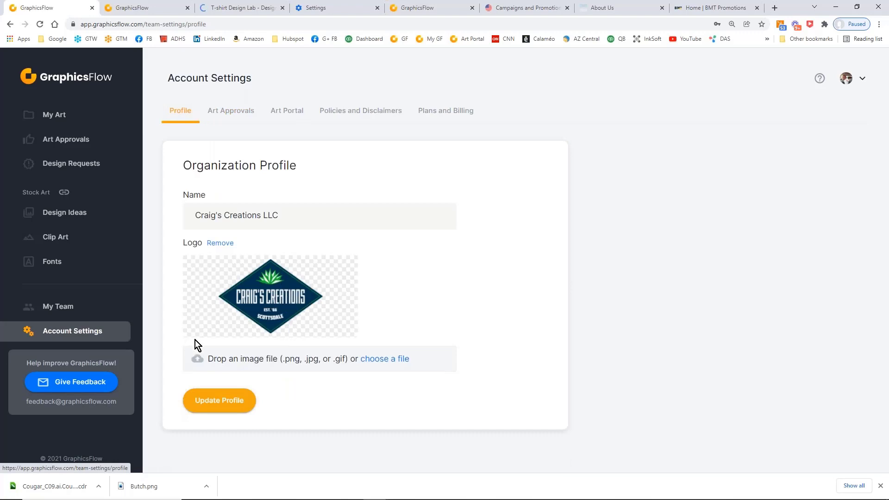
click(295, 112)
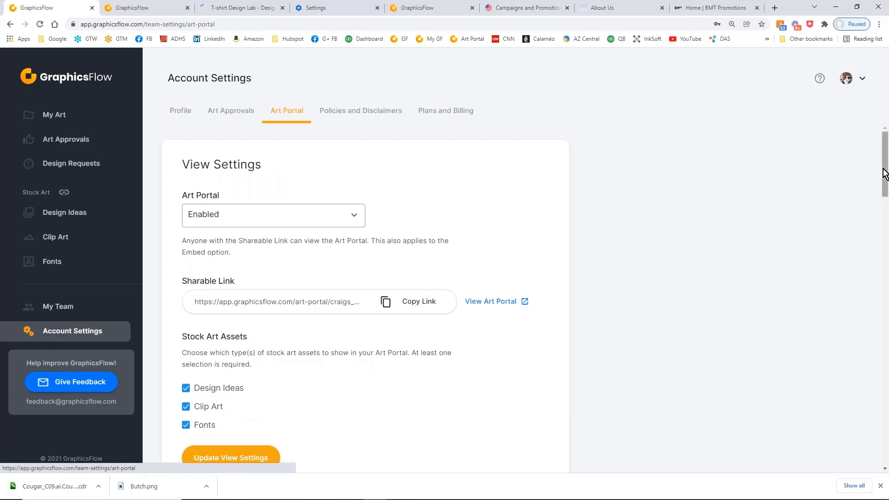
drag(886, 169, 887, 367)
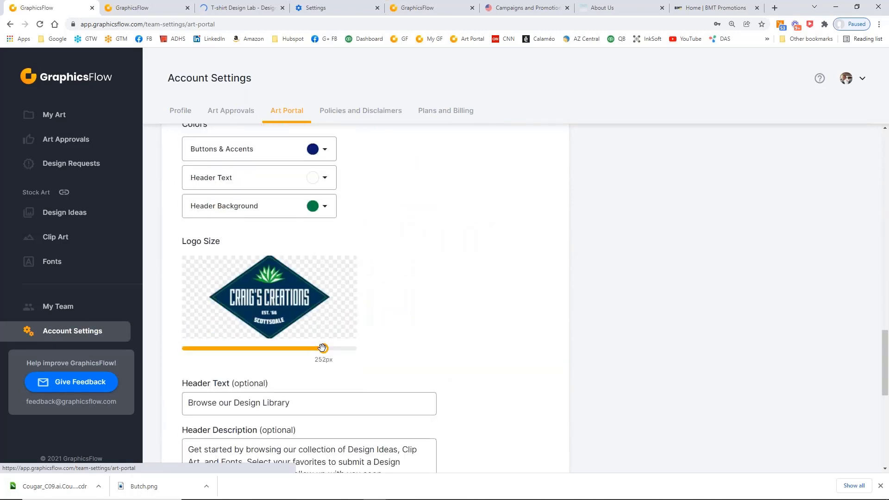
drag(323, 349, 373, 355)
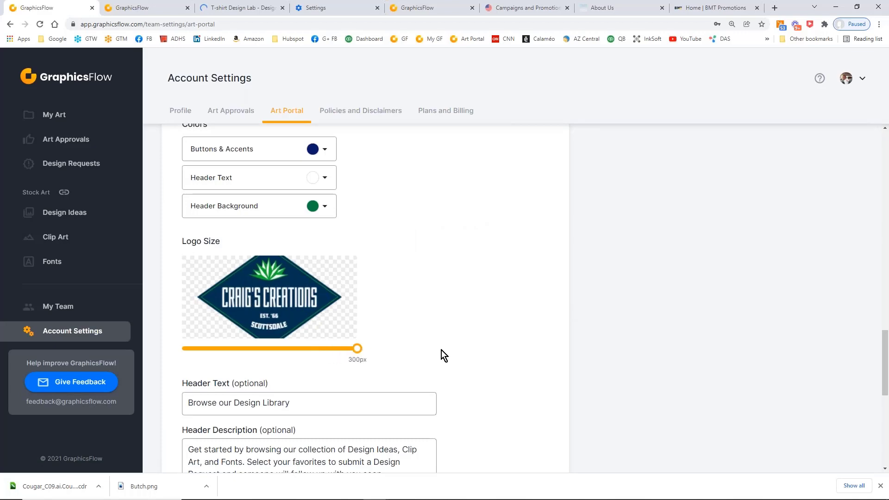
Review the Art Portal's view settings: the enabled or disabled choice, the sharable link and the stock art assets
scroll(440, 349, up, 10)
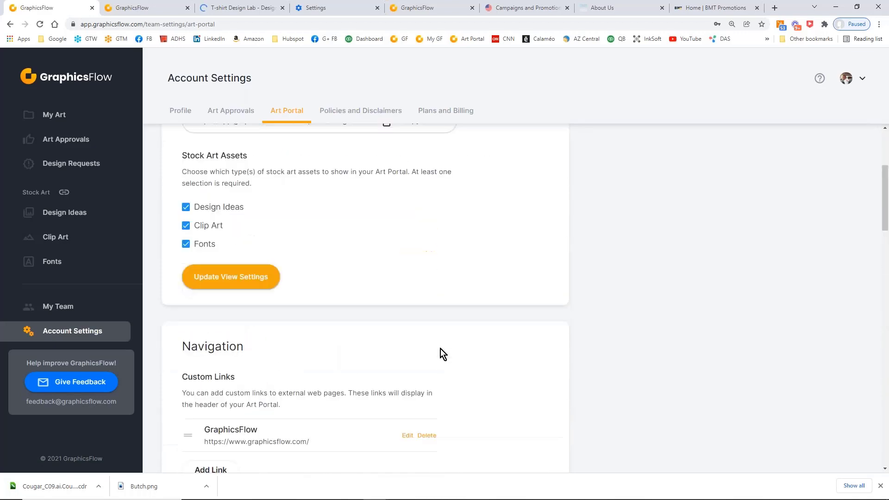
scroll(440, 349, up, 4)
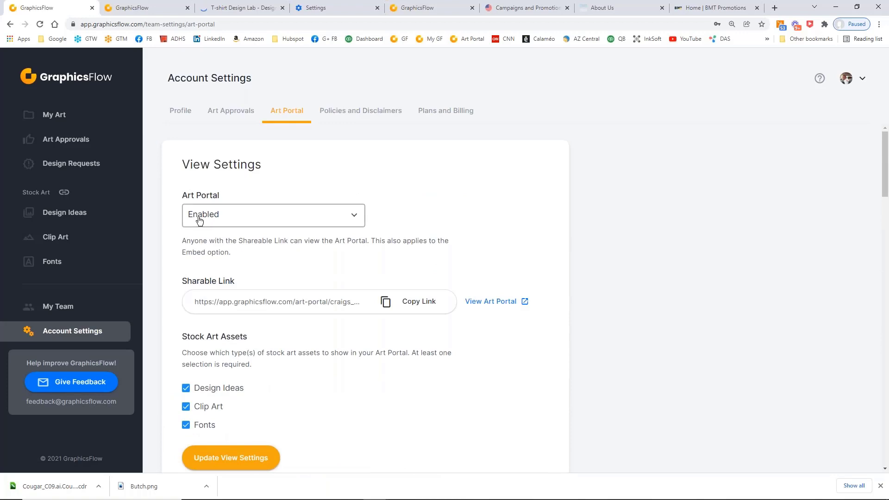
click(356, 221)
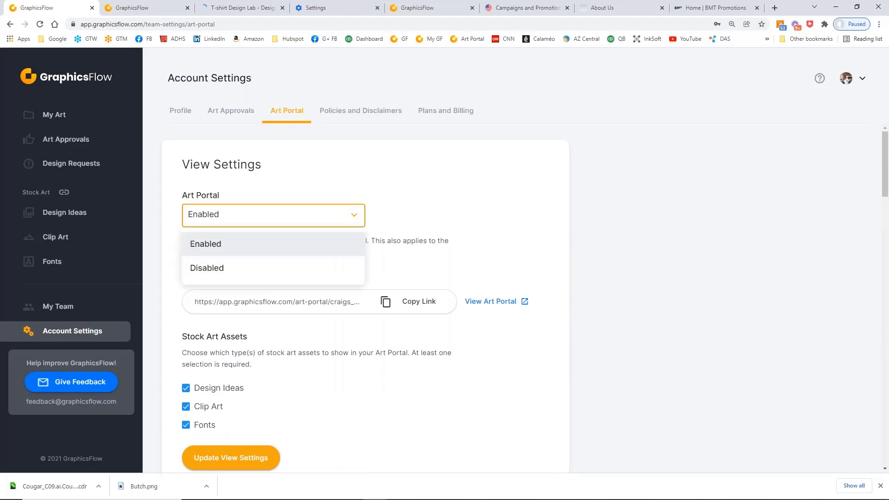
click(447, 209)
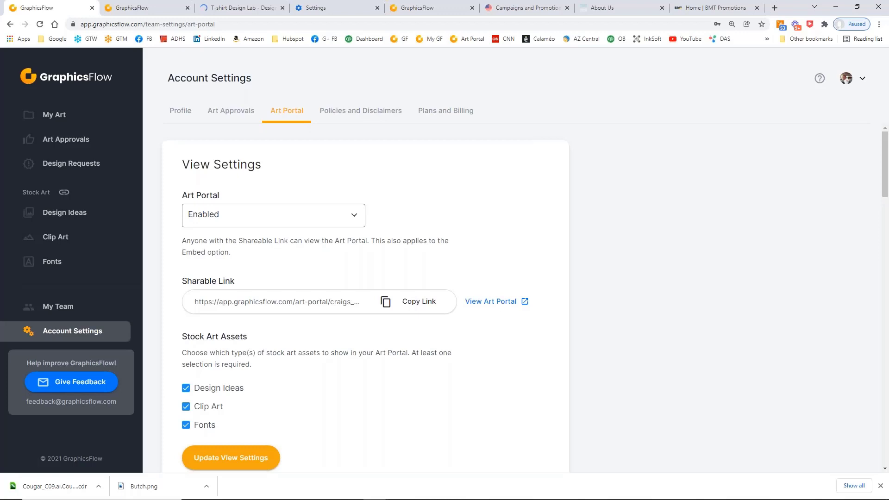
scroll(481, 315, down, 2)
scroll(481, 312, down, 2)
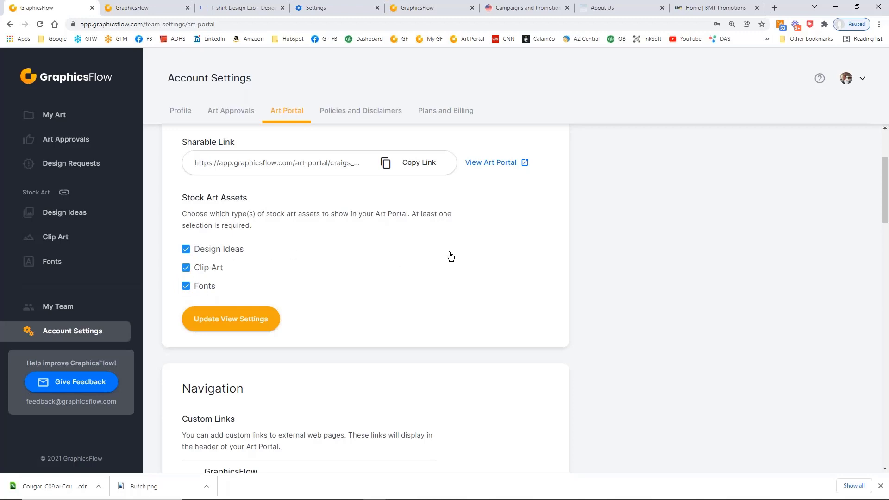
scroll(449, 256, up, 3)
scroll(448, 252, down, 2)
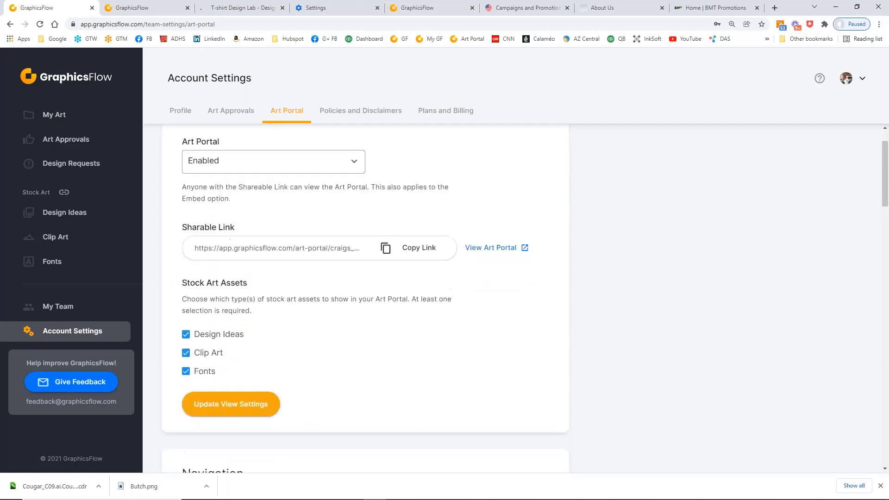
scroll(428, 291, down, 5)
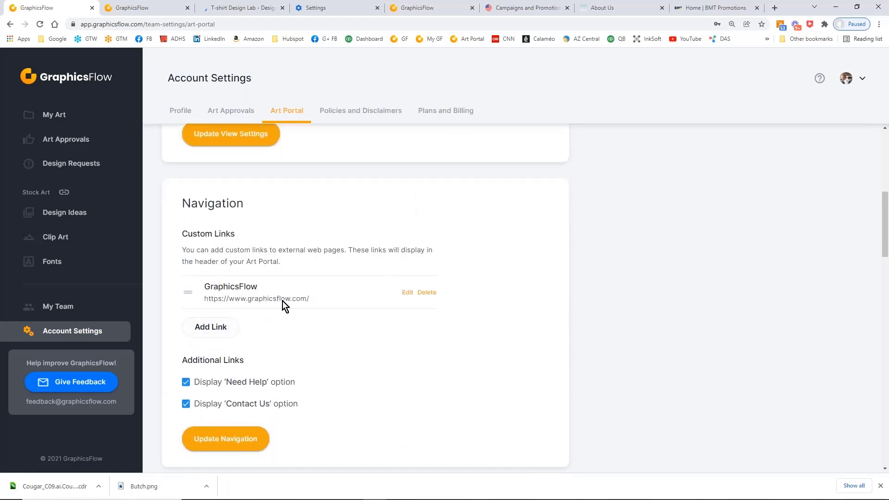
Open a blank custom link entry in the Art Portal navigation and examine its fields and the additional link options
click(222, 332)
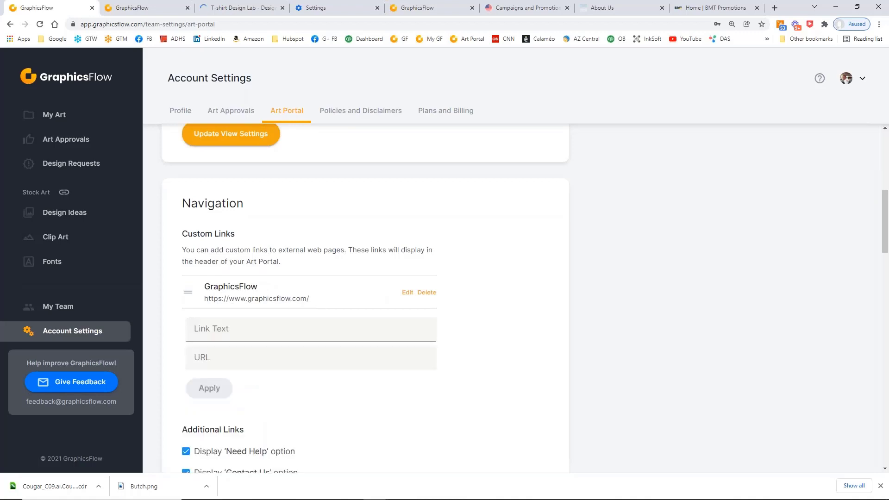
click(194, 361)
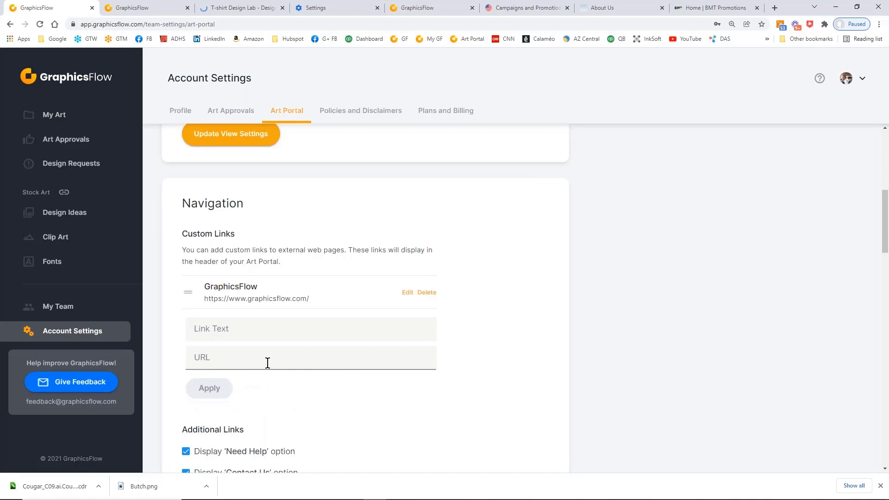
click(211, 334)
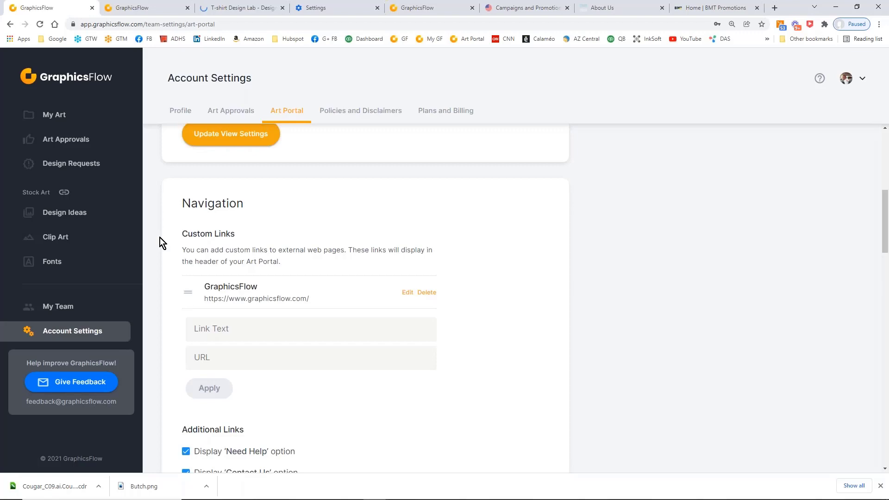
scroll(382, 330, down, 1)
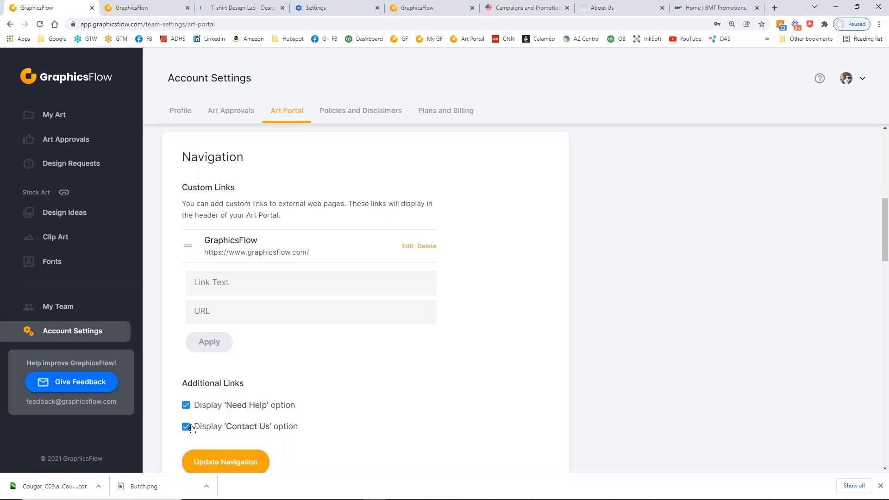
scroll(192, 427, down, 2)
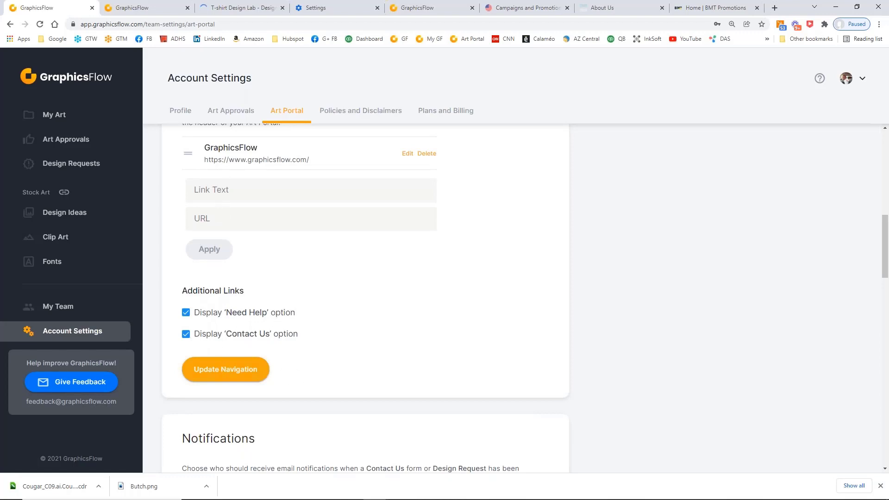
View the team members available as recipients of Contact Us notifications, keeping the current selection
scroll(391, 326, down, 2)
scroll(390, 326, down, 4)
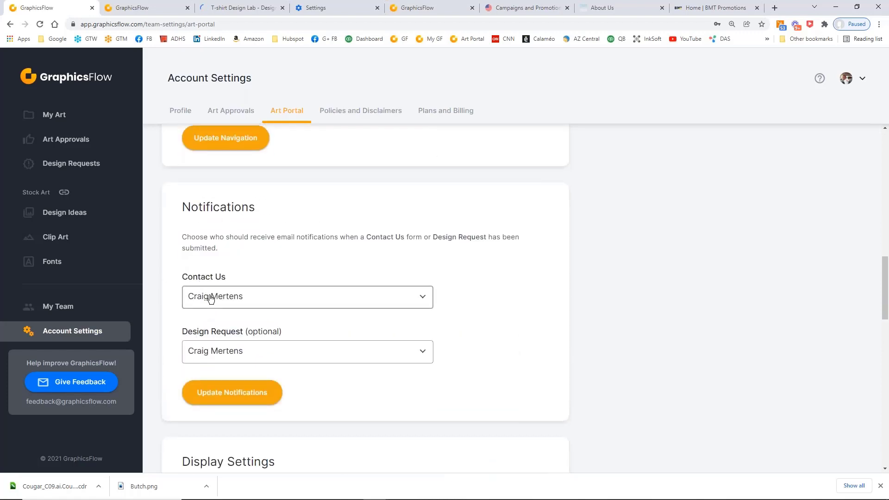
click(425, 301)
click(424, 302)
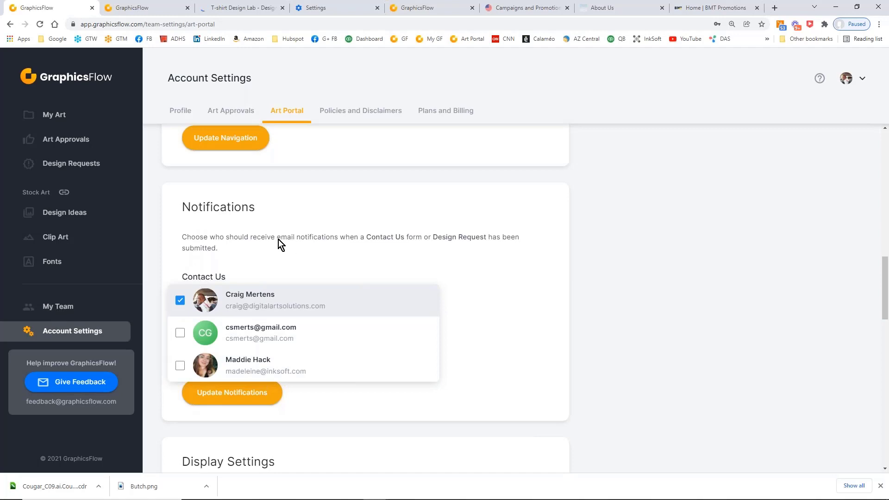
click(284, 193)
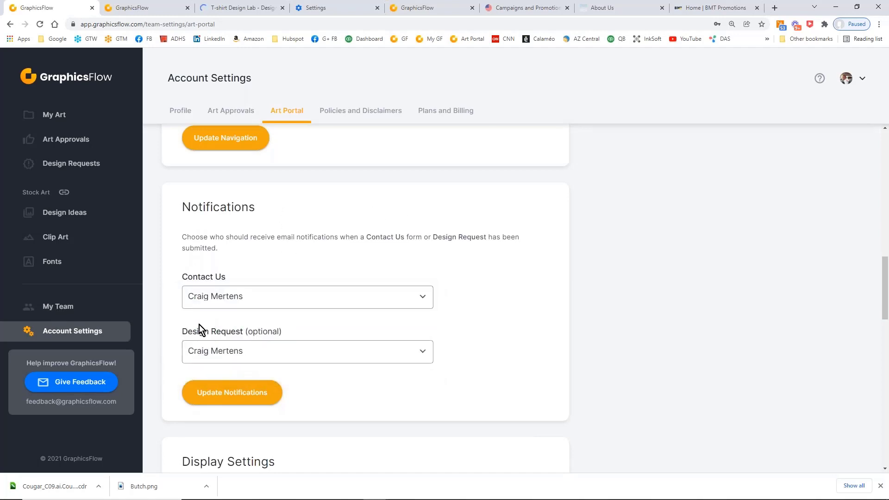
Try adding the second listed team member to the Design Request notification recipients and clear that selection again
click(422, 351)
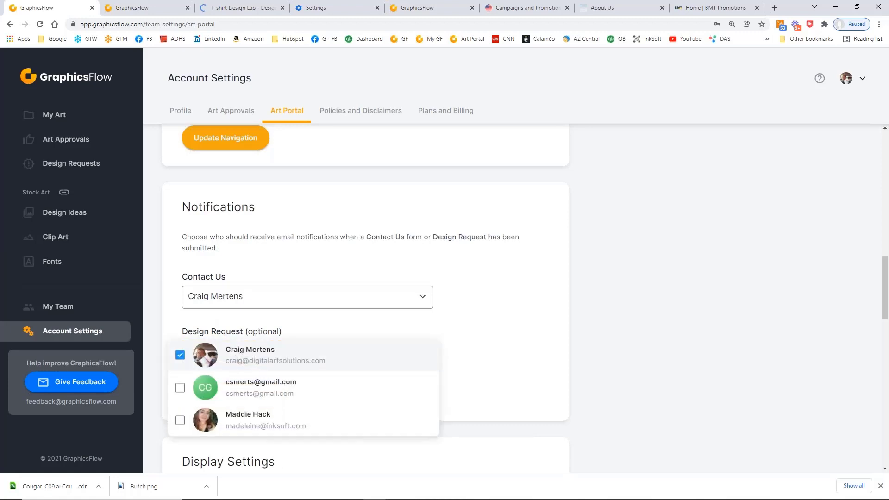
click(180, 389)
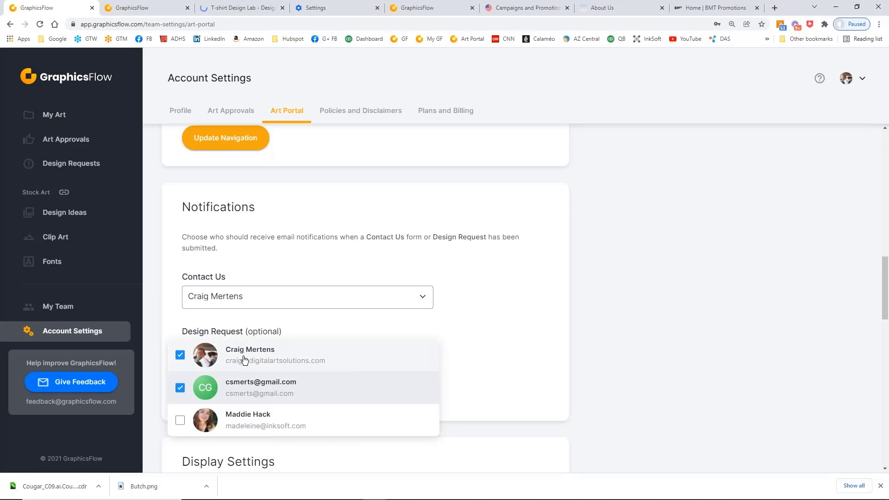
click(180, 387)
click(496, 296)
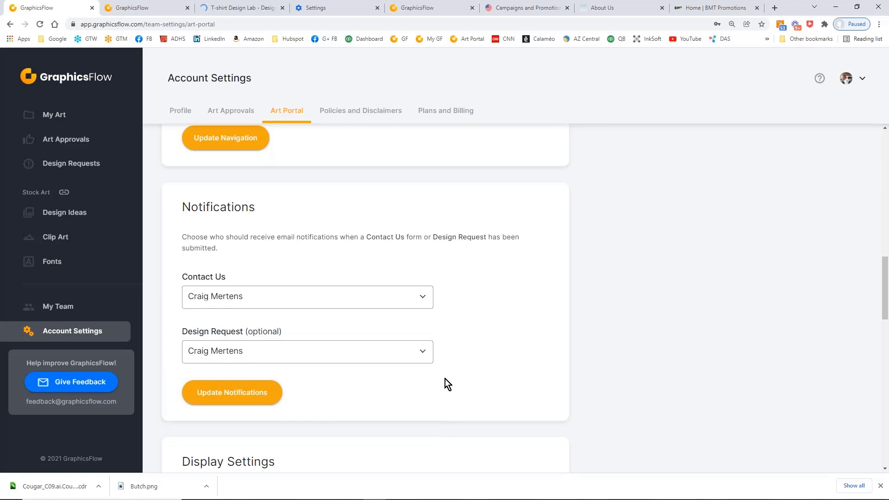
Update the notification settings and review the Art Portal's display settings for colors, logo size and header text
click(237, 406)
scroll(543, 343, down, 3)
scroll(543, 341, down, 8)
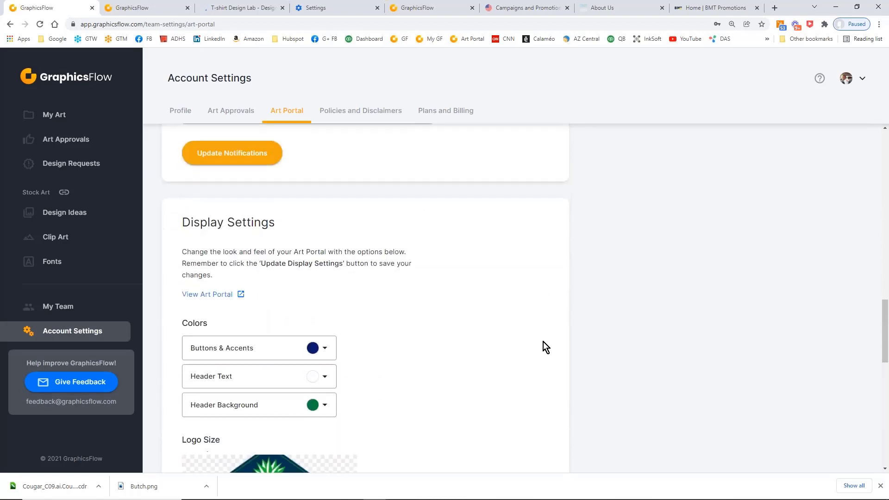
scroll(543, 341, up, 1)
scroll(543, 341, down, 1)
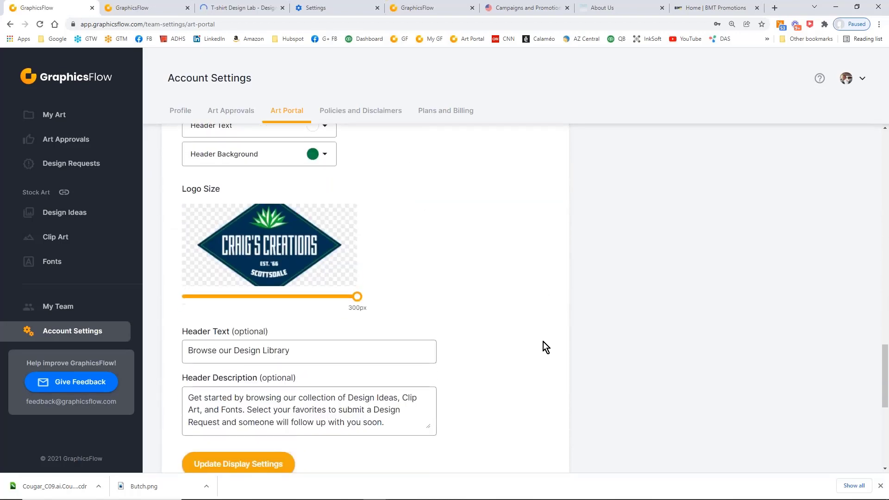
Clear the Art Portal's header text and header description and reset both to their default wording
scroll(267, 323, down, 1)
click(306, 285)
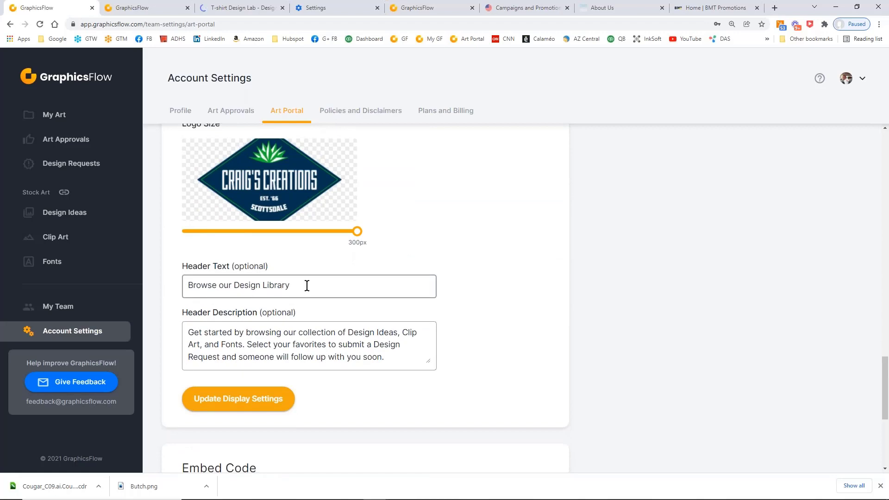
drag(305, 285, 174, 288)
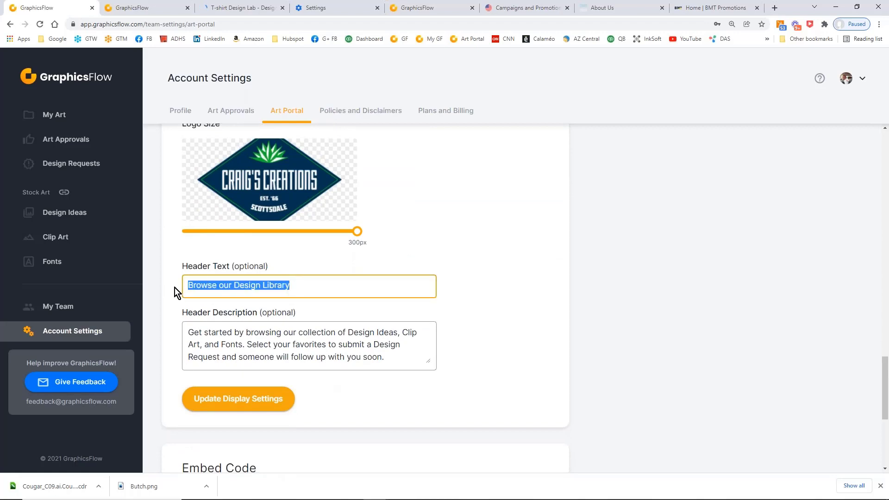
key(BackSpace)
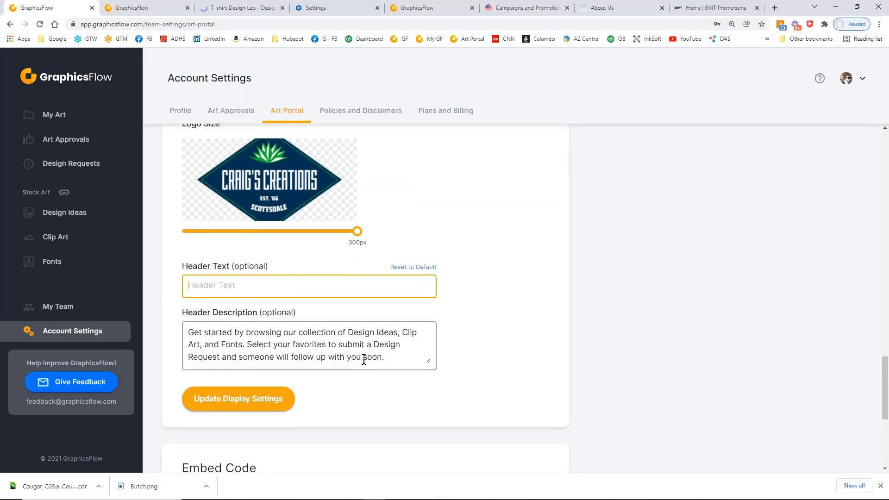
drag(383, 360, 180, 321)
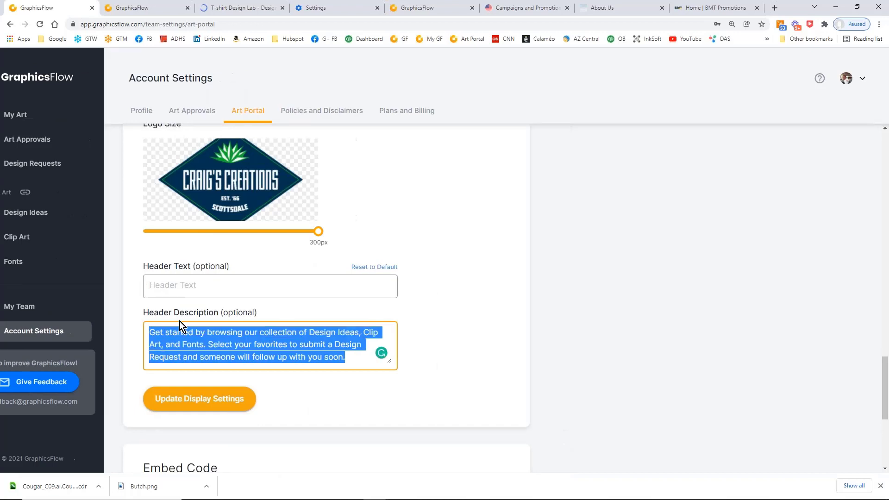
key(BackSpace)
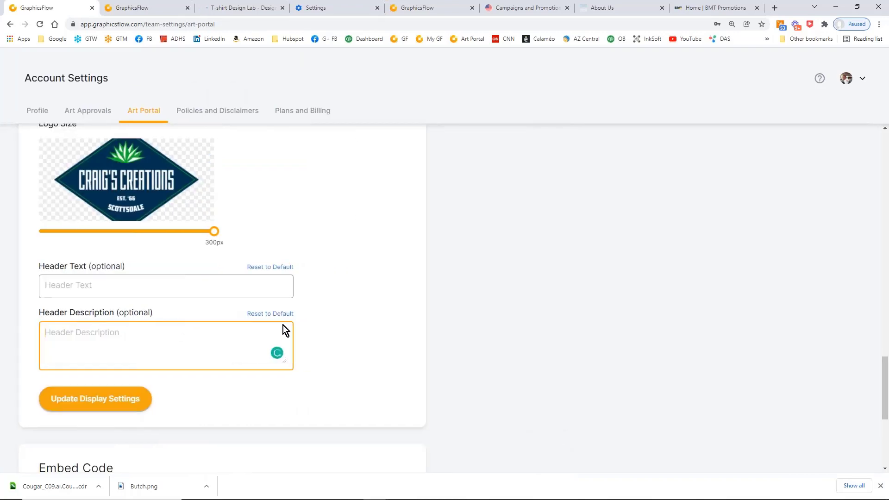
click(280, 267)
click(261, 315)
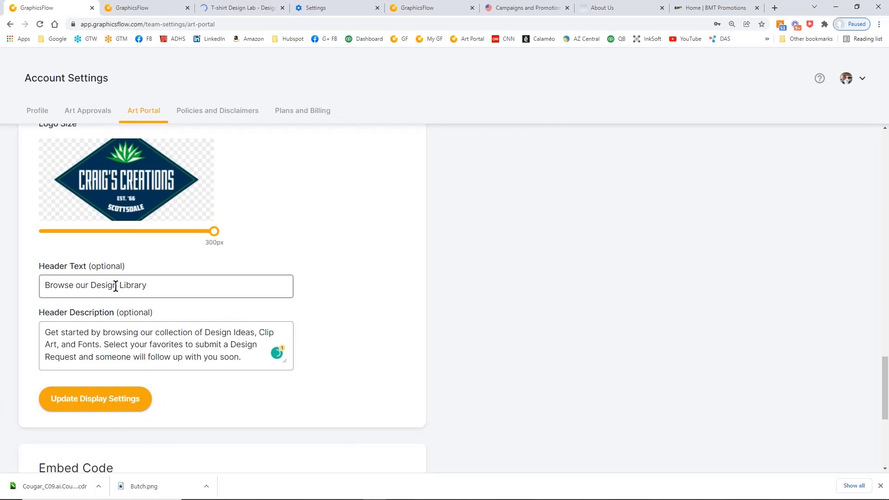
Change the header text to "Browse our Design Collections" and update the display settings
drag(120, 286, 184, 282)
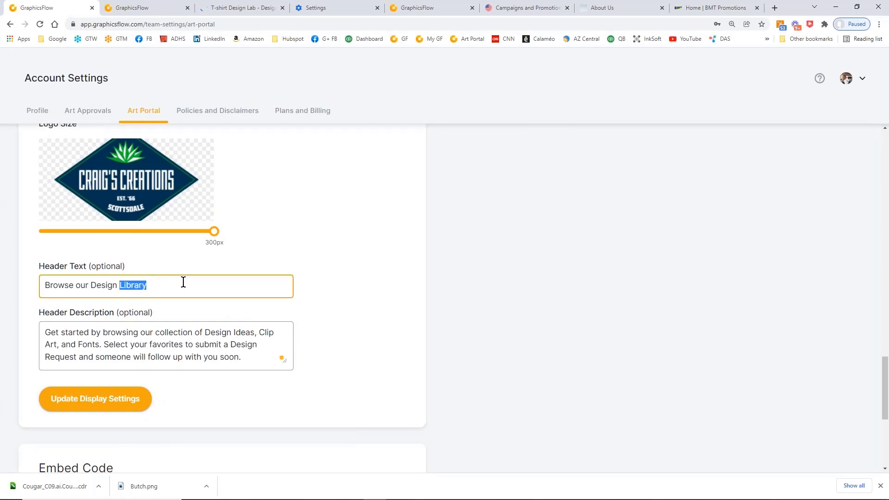
text(Colle)
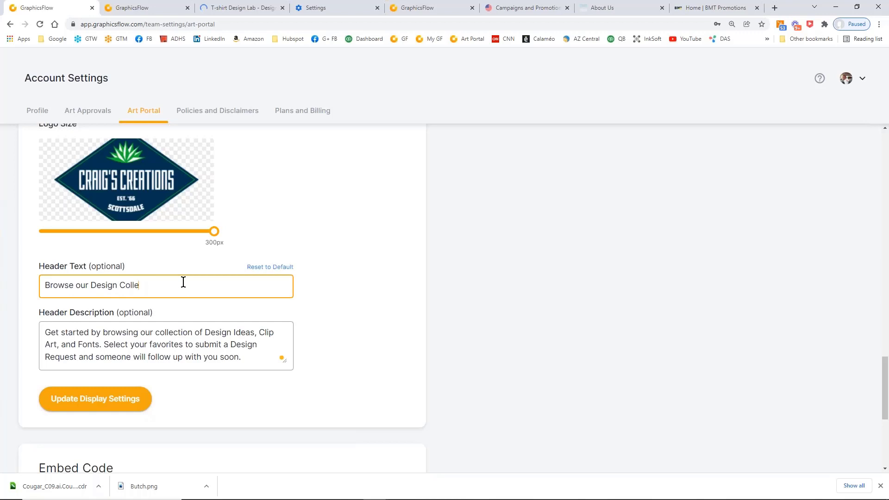
text(ctions)
click(103, 400)
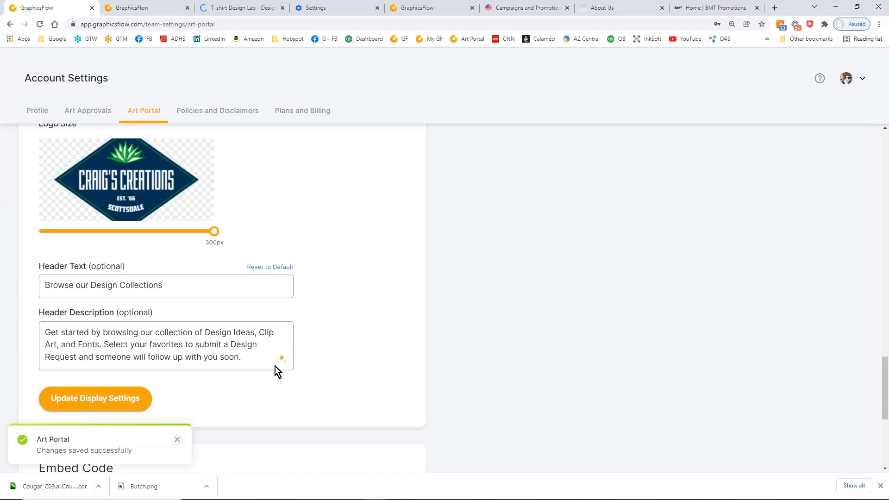
Set the Art Portal's header background to red with RGB values 254, 0, 0 and update the display settings
scroll(275, 365, up, 2)
scroll(270, 363, down, 1)
scroll(306, 319, down, 2)
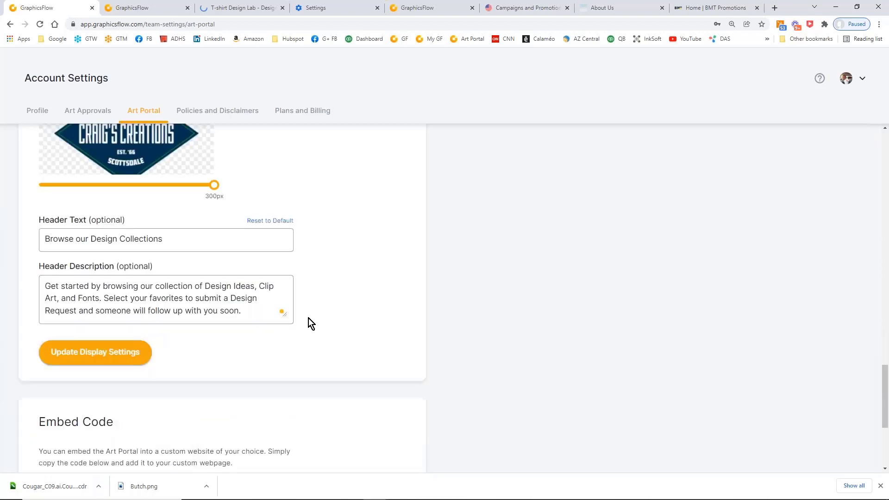
scroll(306, 319, up, 1)
scroll(352, 313, up, 3)
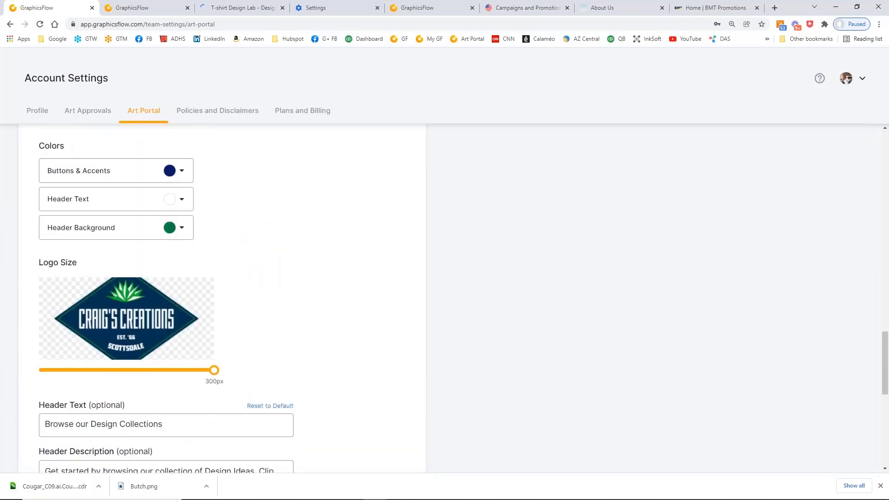
scroll(283, 343, up, 2)
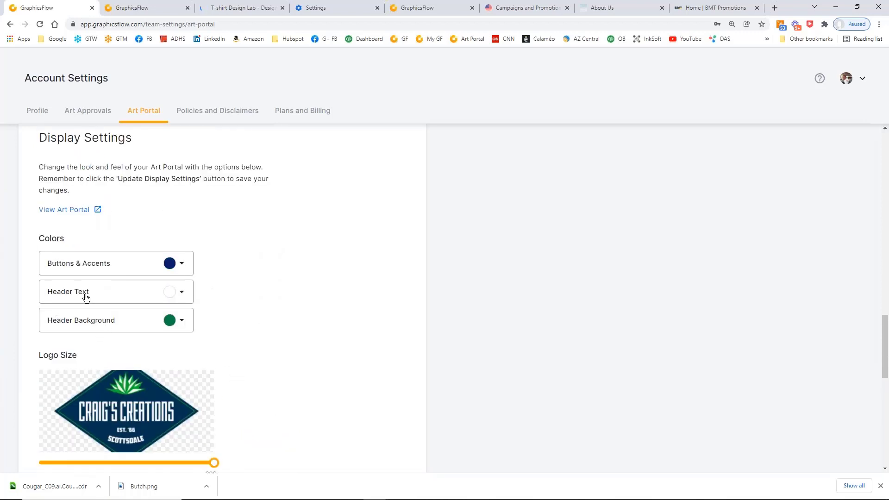
click(182, 323)
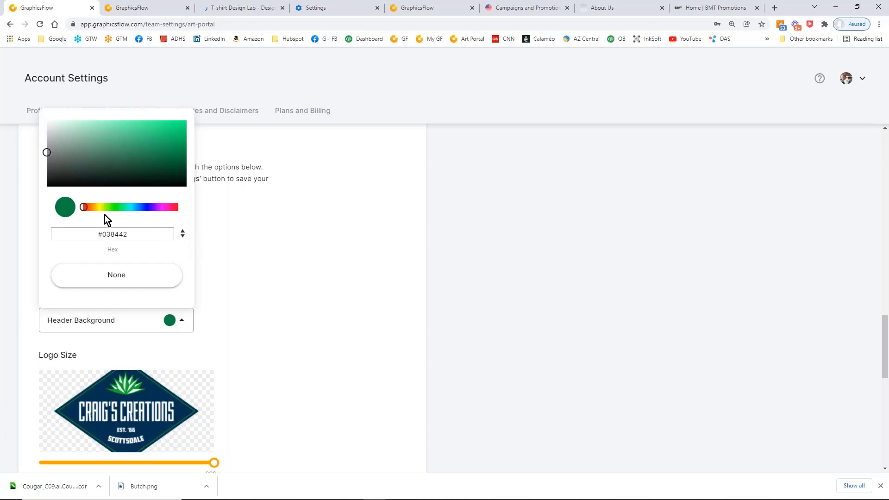
drag(84, 209, 80, 208)
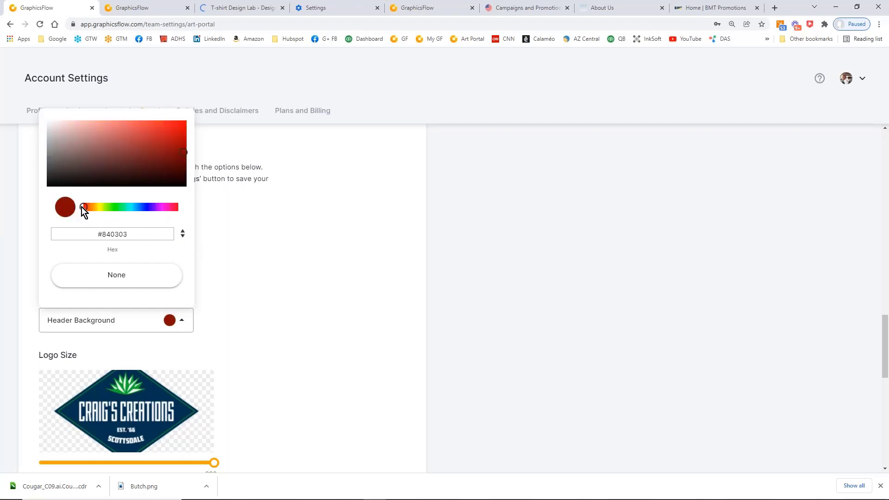
click(183, 236)
drag(188, 143, 190, 119)
drag(80, 235, 44, 232)
text(254)
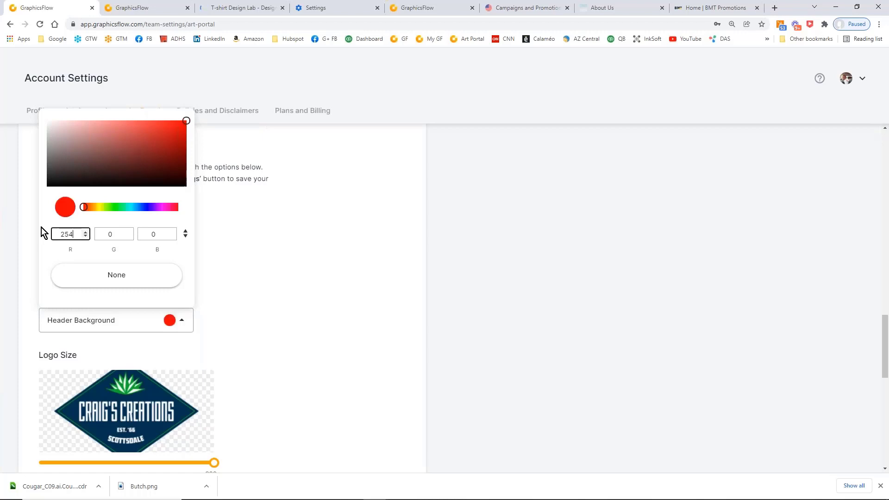
click(254, 307)
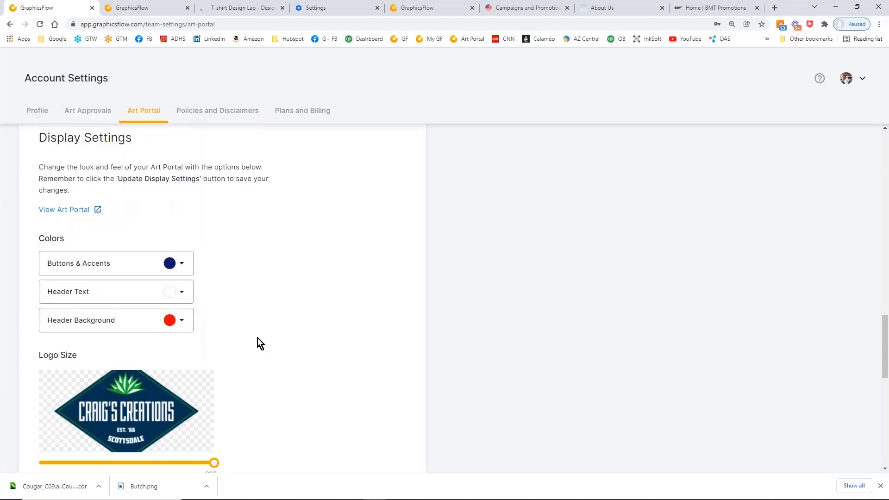
scroll(267, 324, up, 20)
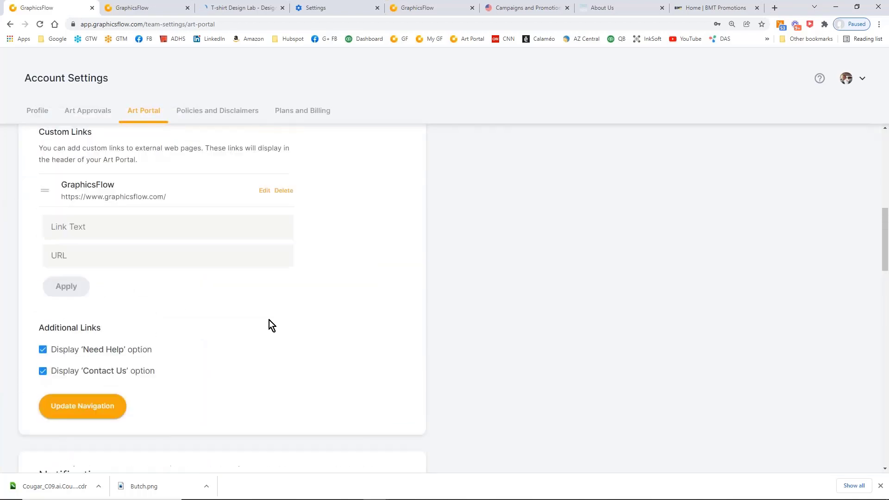
scroll(271, 324, down, 14)
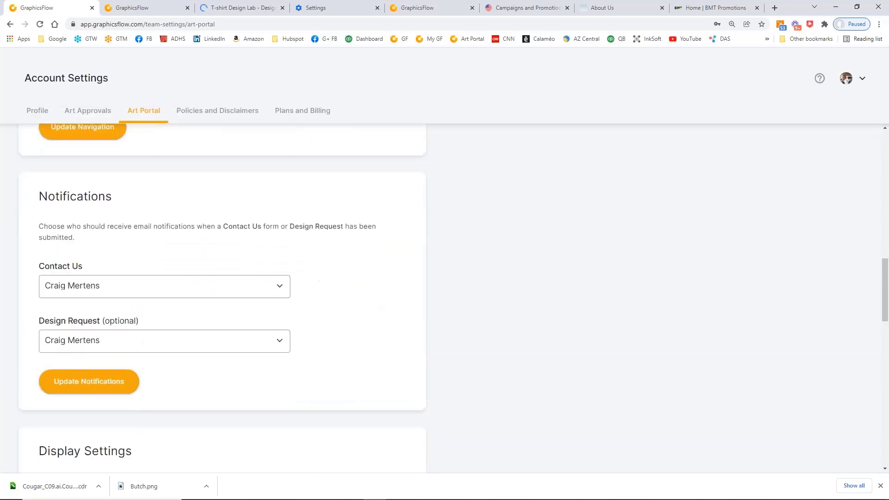
scroll(272, 365, down, 6)
click(88, 403)
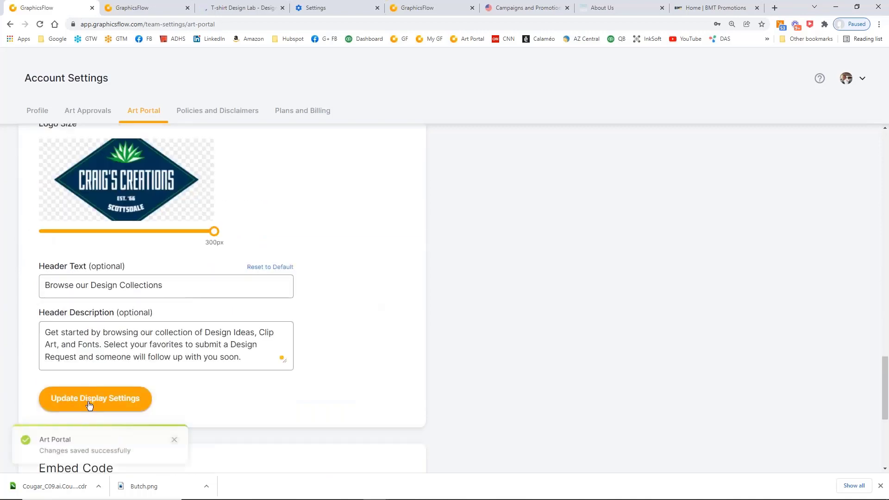
Load the Craig's Creations Art Portal and review its header background, header text and Contact Us option
click(428, 10)
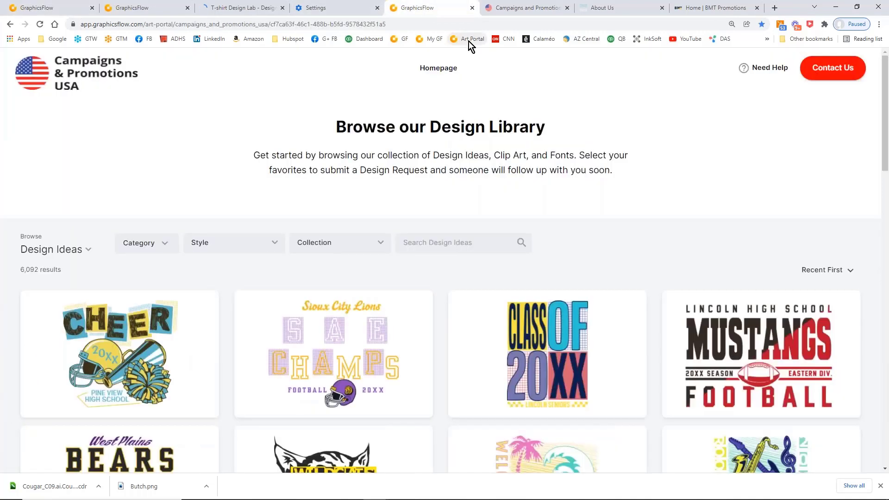
click(469, 41)
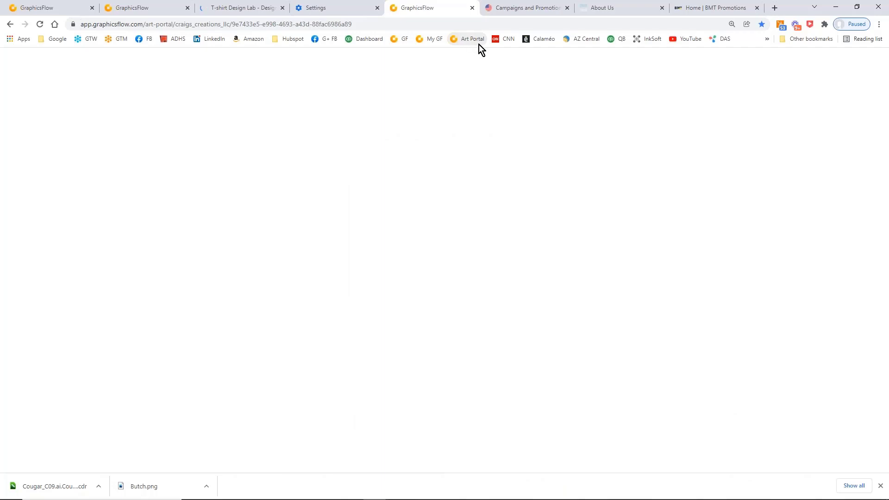
click(479, 42)
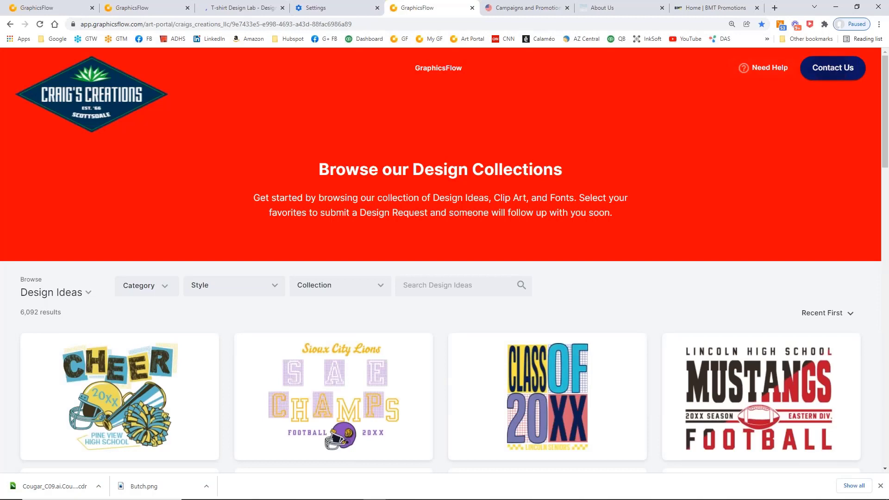
click(833, 68)
click(576, 83)
click(137, 10)
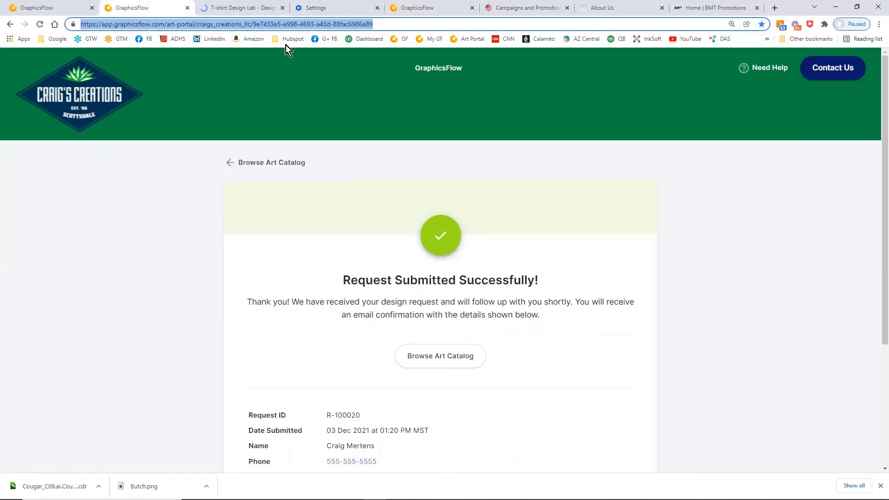
Return to the account's display settings and set the header background to green with RGB values 13, 176, 43
click(65, 8)
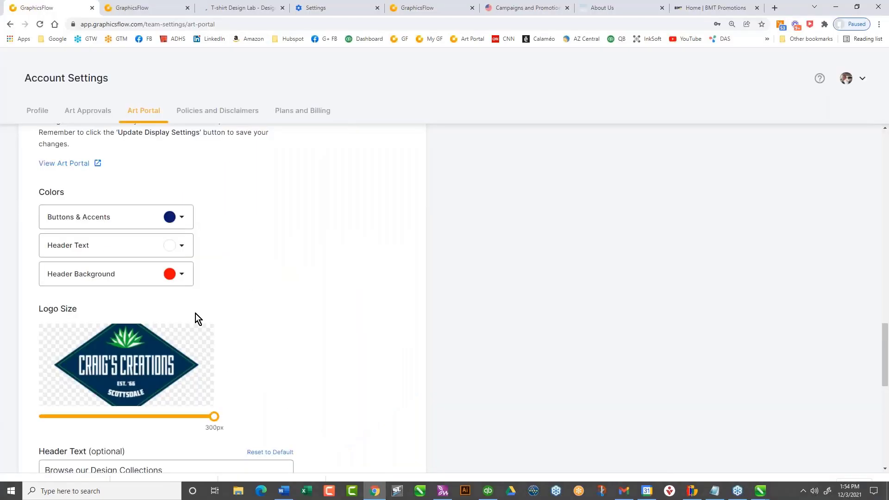
click(182, 274)
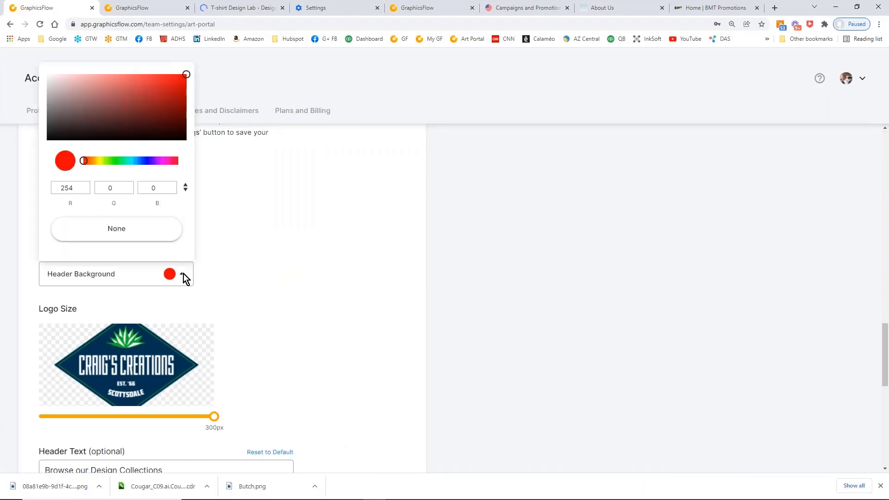
double_click(55, 187)
text(13)
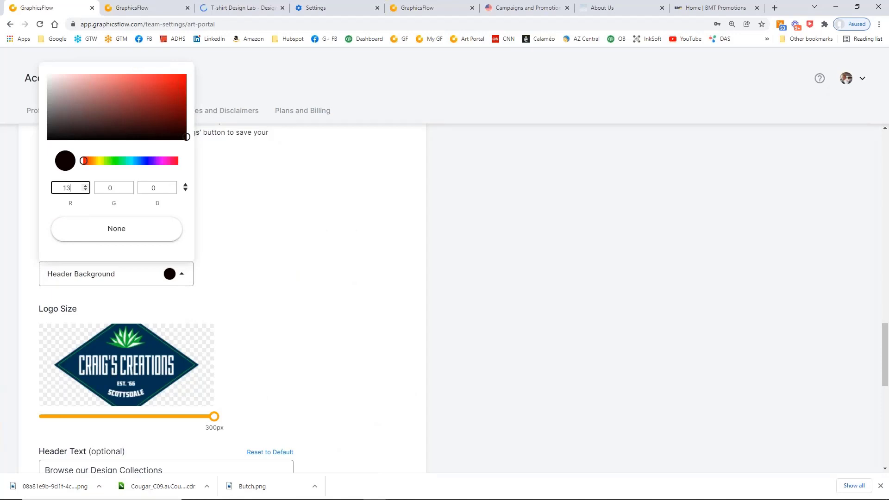
double_click(114, 187)
text(1)
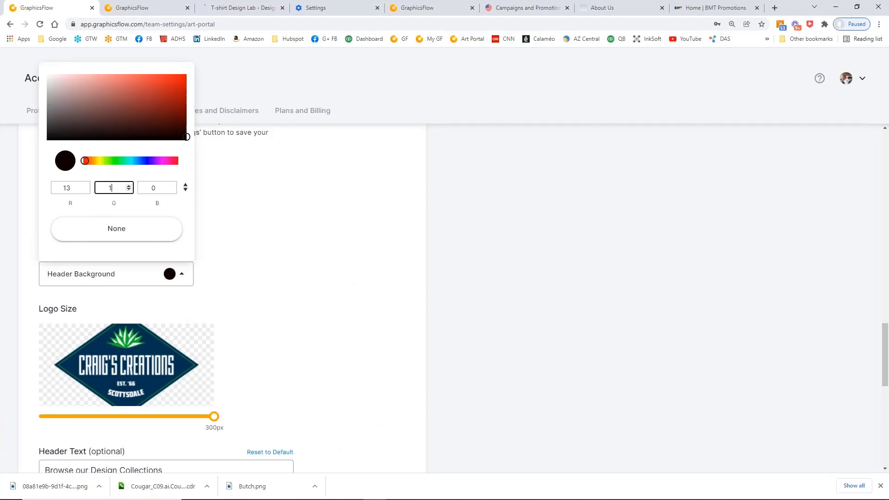
text(76)
click(144, 187)
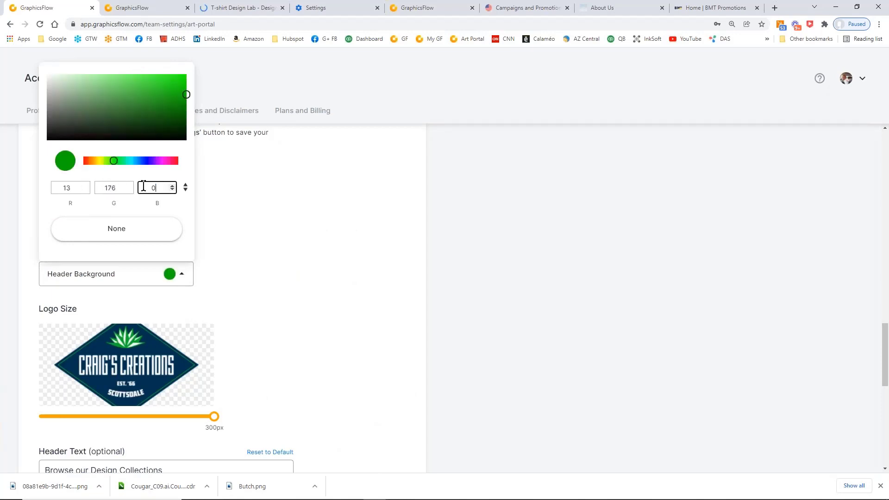
text(43)
click(270, 218)
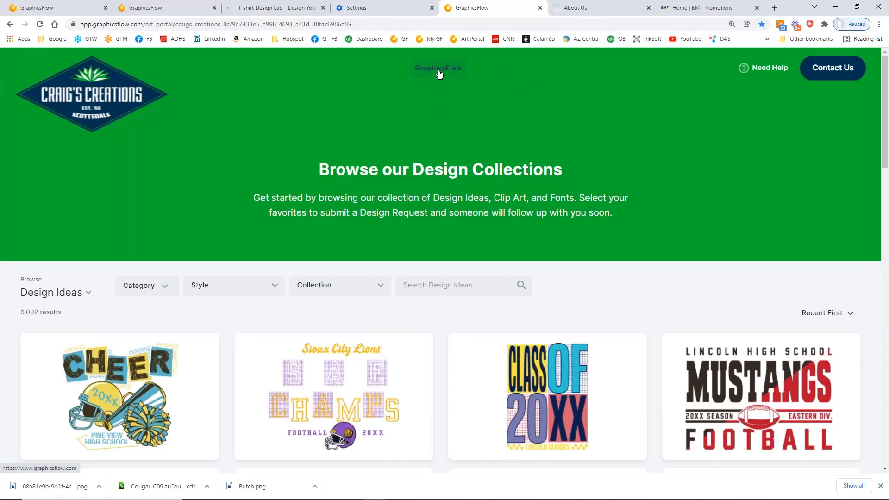
Check the design request confirmation page and return to the Art Portal's design catalog
click(176, 9)
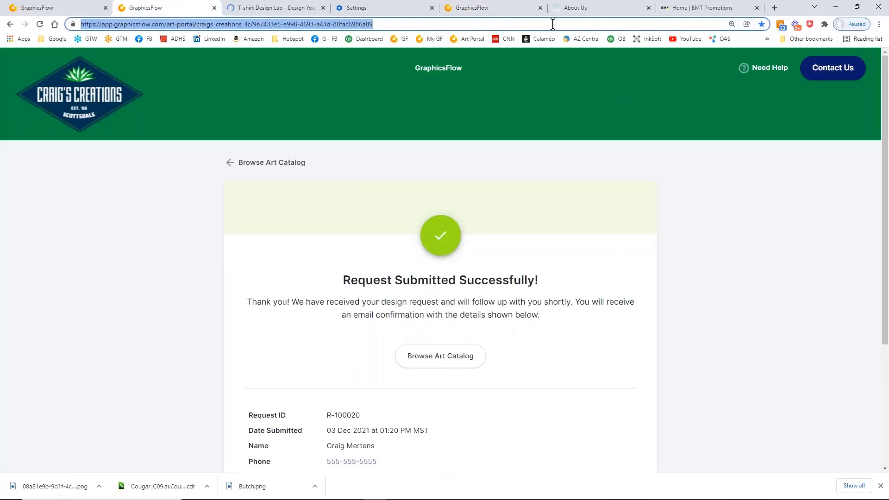
click(476, 10)
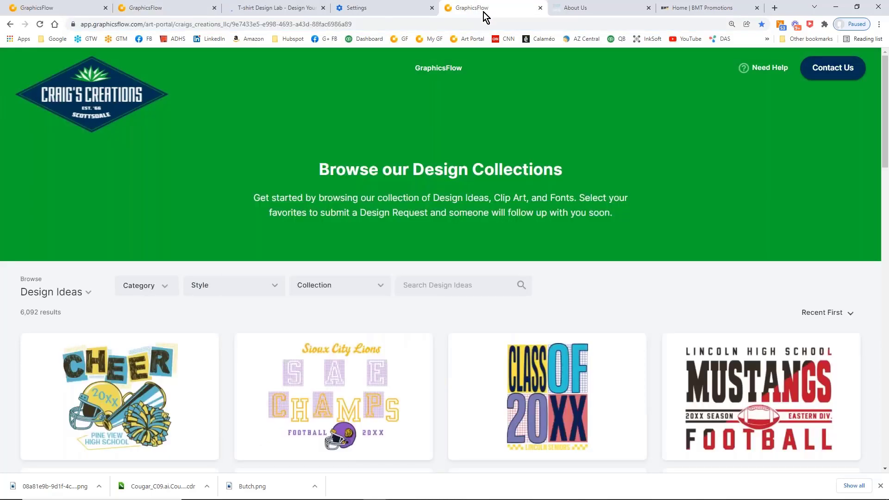